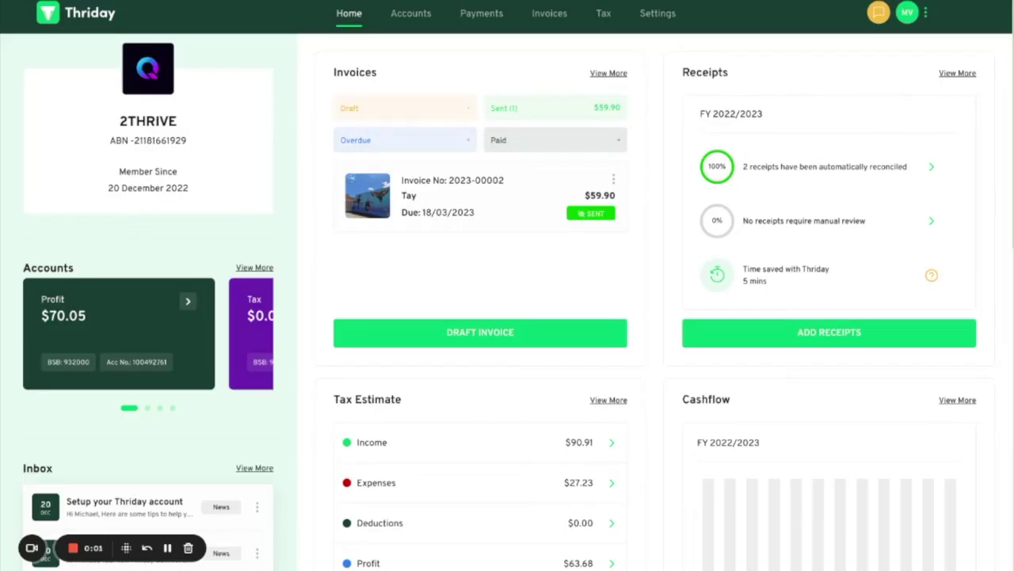
# Open Accounts and scroll to older Profit transactions, down to the 8 May $100 payment
pyautogui.click(413, 16)
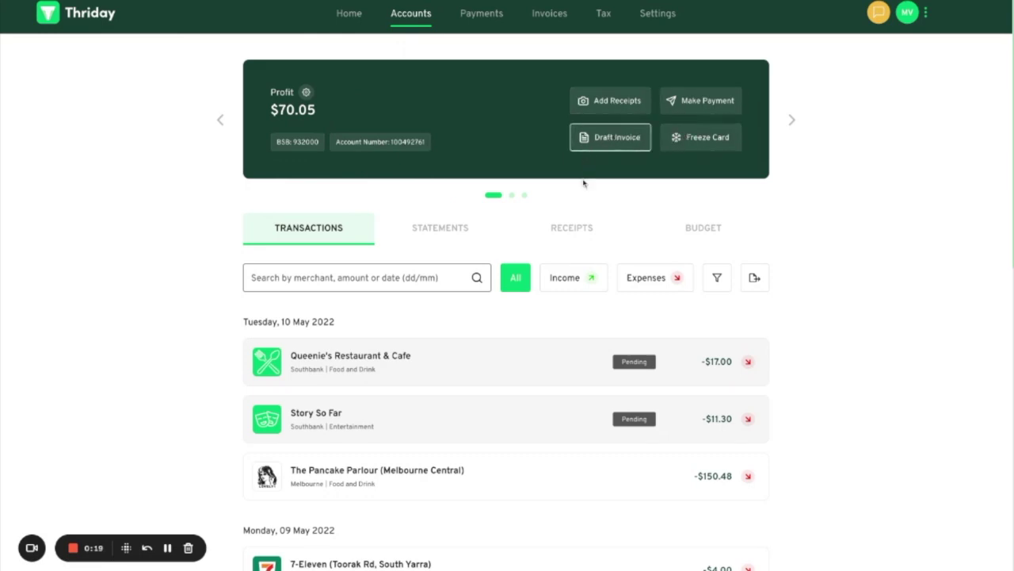
pyautogui.scroll(-1, 555, 184)
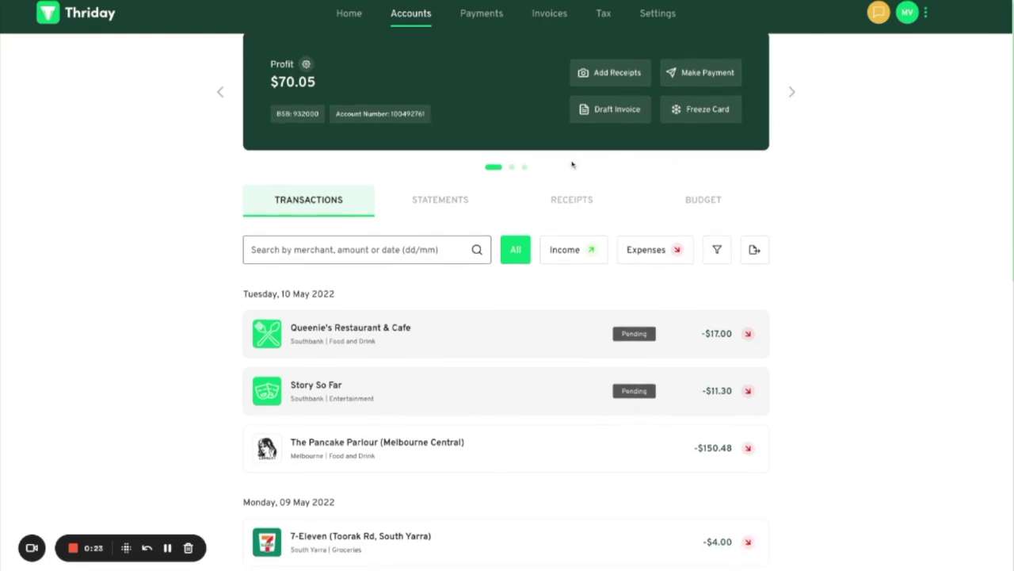
pyautogui.scroll(-3, 477, 262)
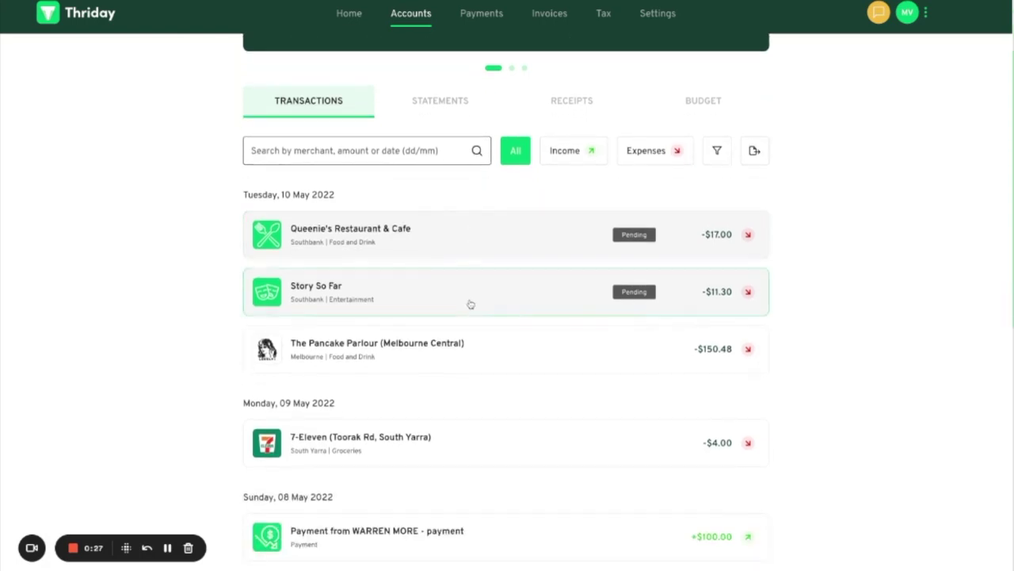
pyautogui.scroll(-2, 472, 304)
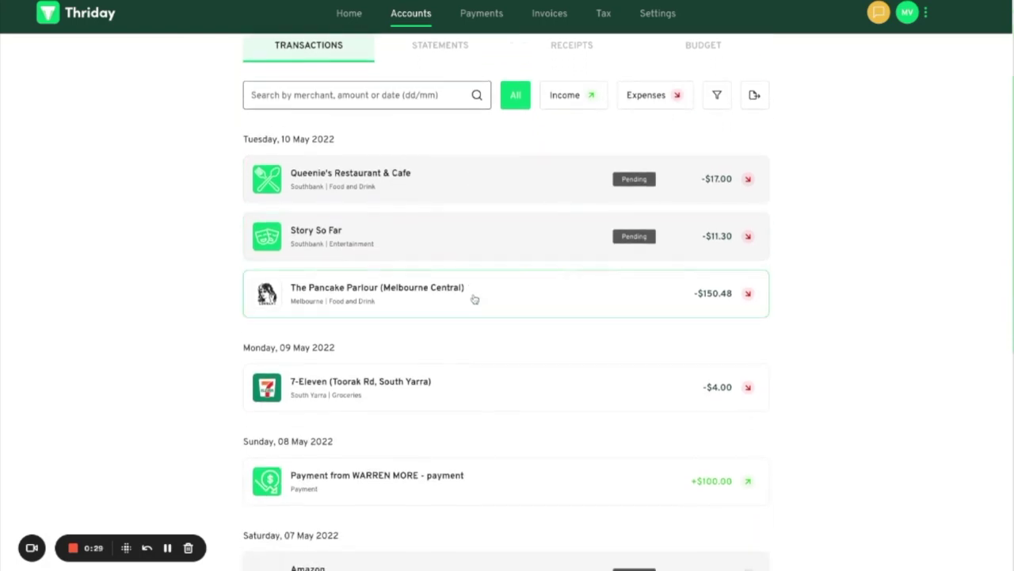
# Expand The Pancake Parlour (Melbourne Central) transaction and view its details and map
pyautogui.click(474, 298)
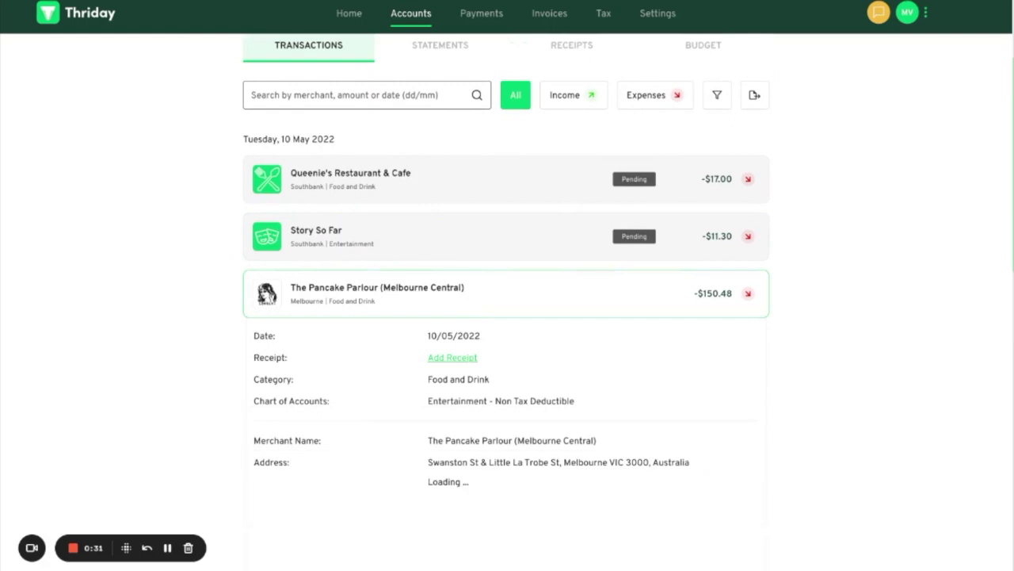
pyautogui.scroll(-2, 474, 298)
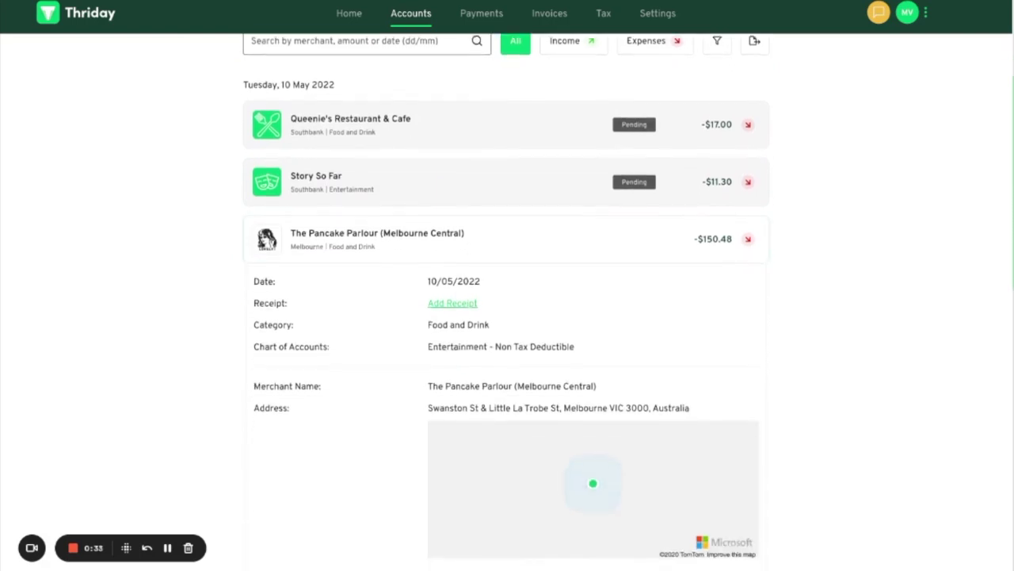
pyautogui.scroll(-3, 474, 299)
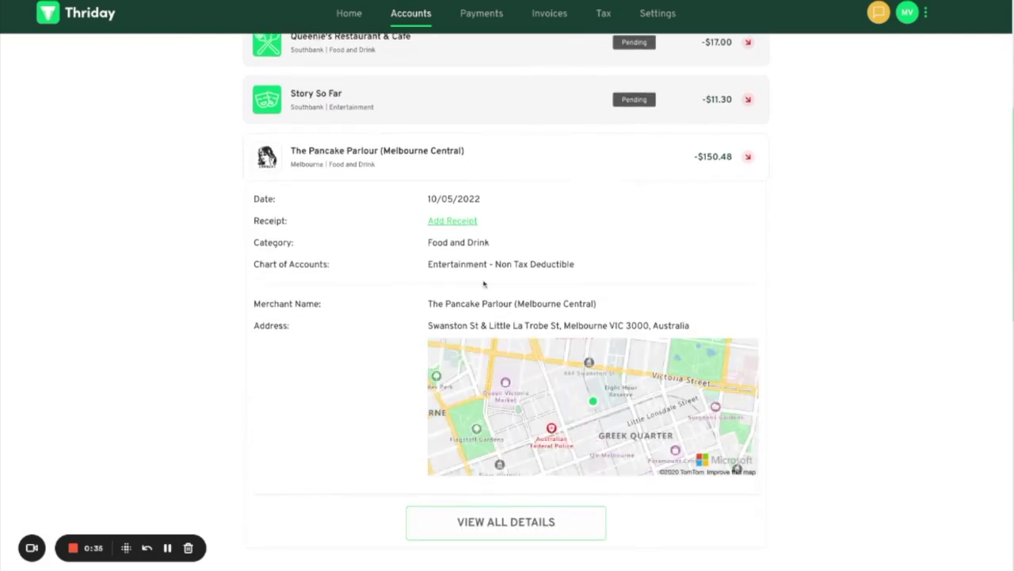
pyautogui.scroll(-1, 483, 284)
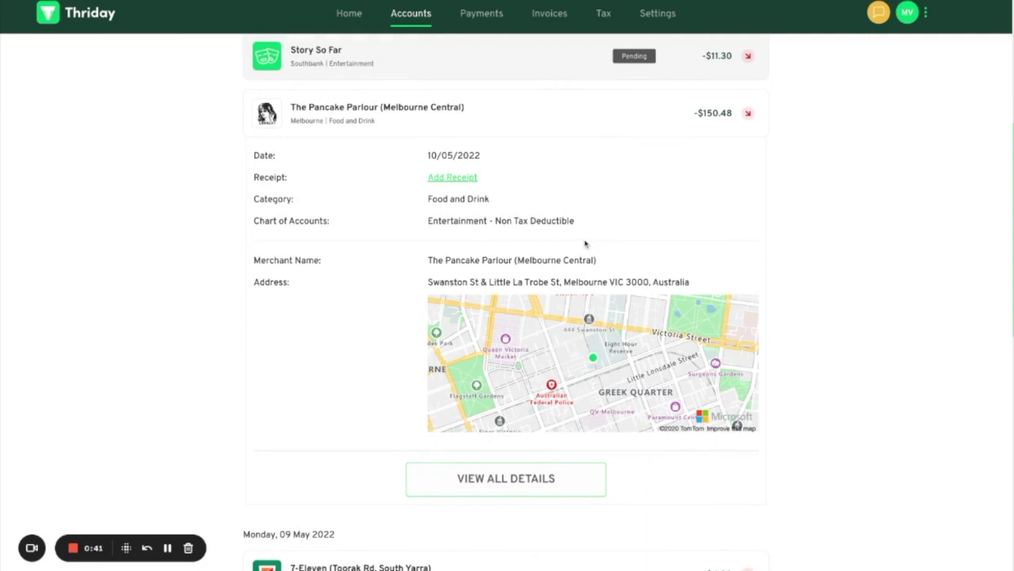
pyautogui.scroll(1, 585, 243)
pyautogui.scroll(1, 584, 243)
pyautogui.scroll(3, 584, 244)
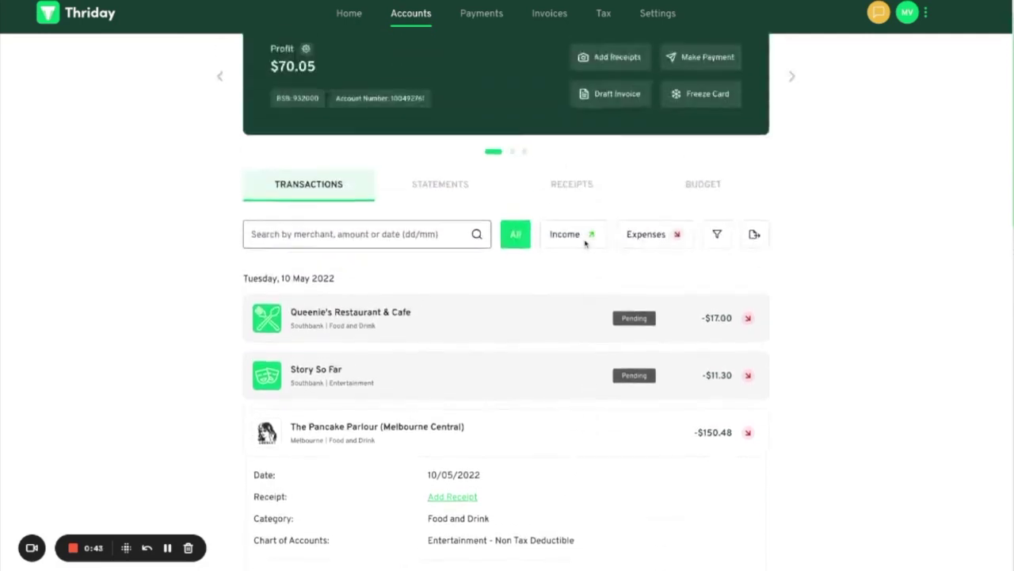
# Search the transactions for '7' and then 'Ama', then clear the search
pyautogui.click(394, 278)
pyautogui.write('7')
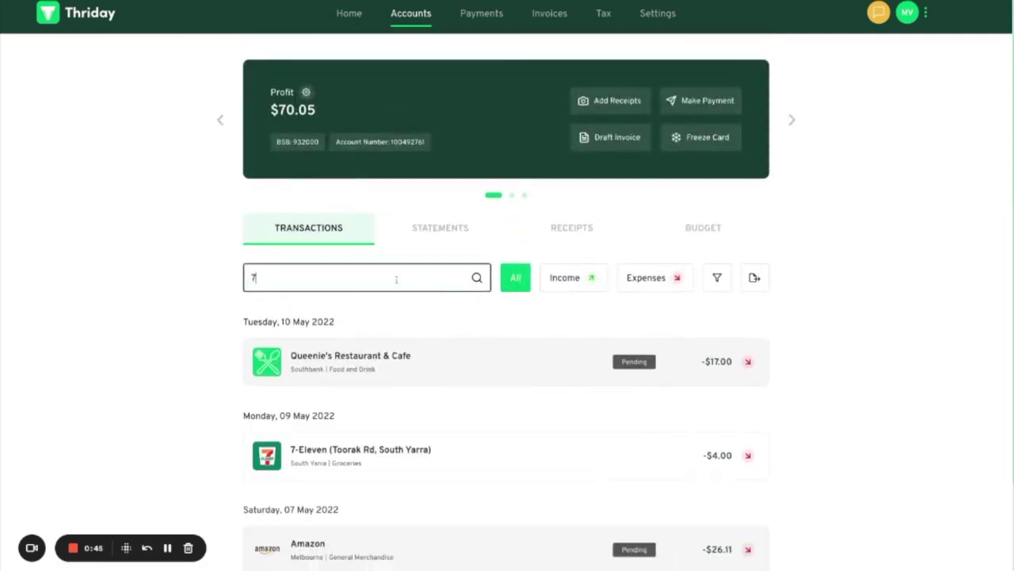
pyautogui.press('BackSpace')
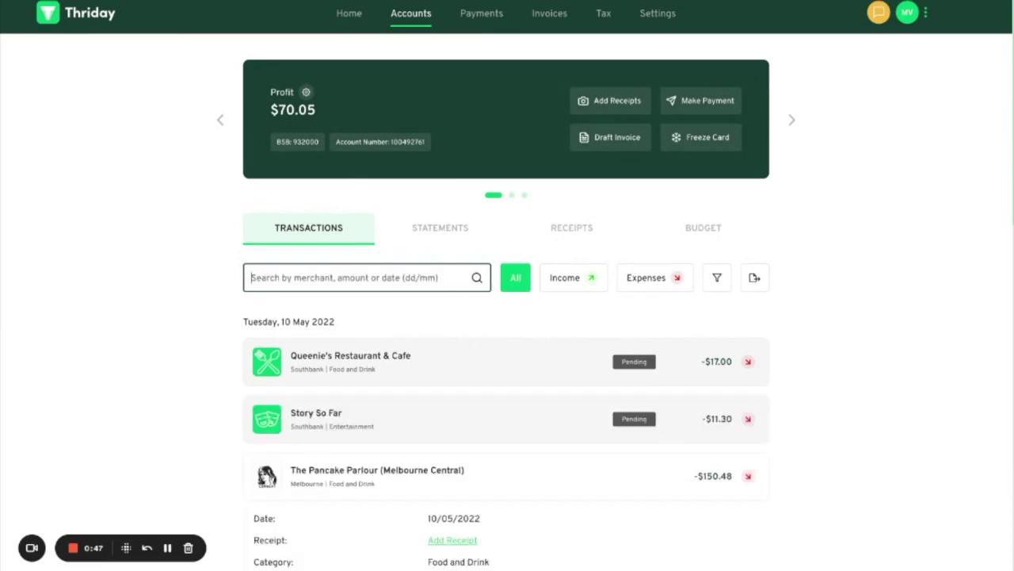
pyautogui.write('Ama')
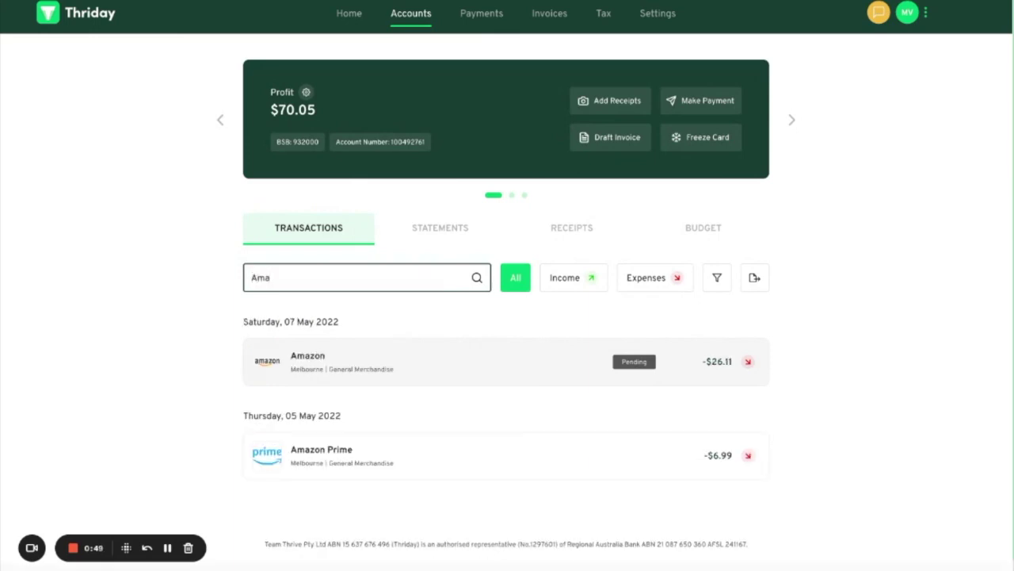
pyautogui.press('BackSpace')
pyautogui.press('BackSpace')
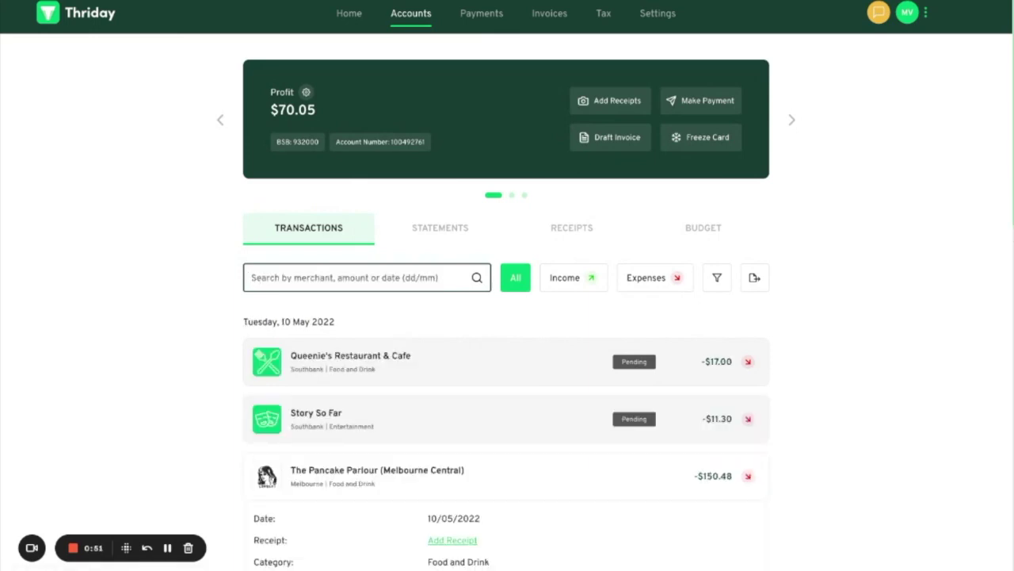
# Filter the list to Expenses, check the filter options without applying any, and browse the results
pyautogui.click(561, 279)
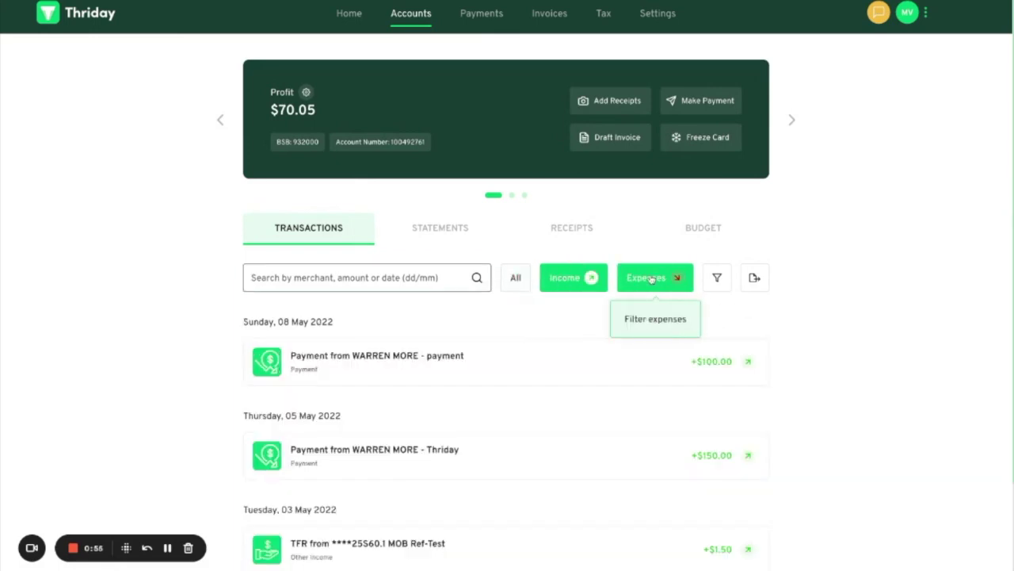
pyautogui.click(651, 279)
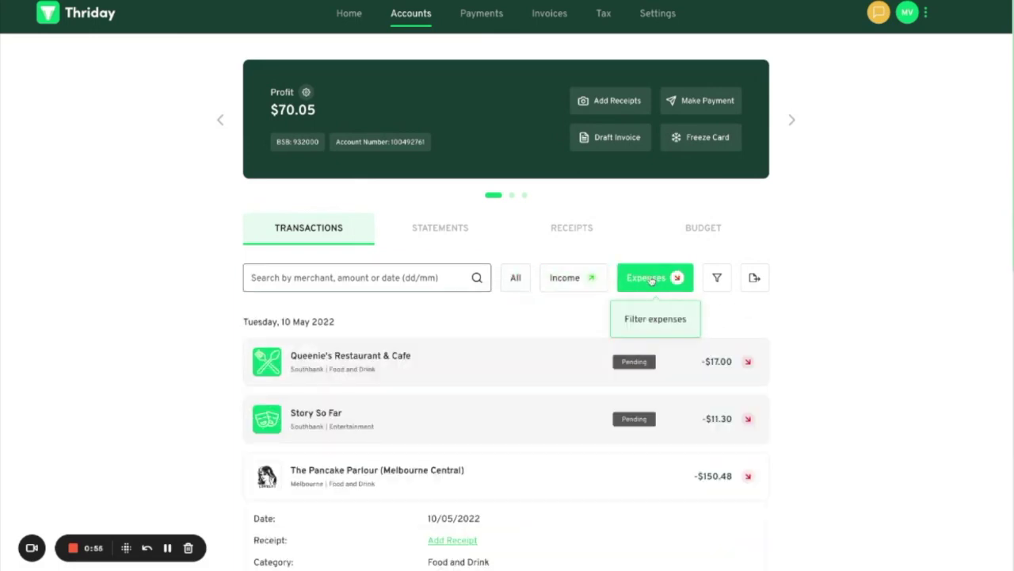
pyautogui.click(721, 280)
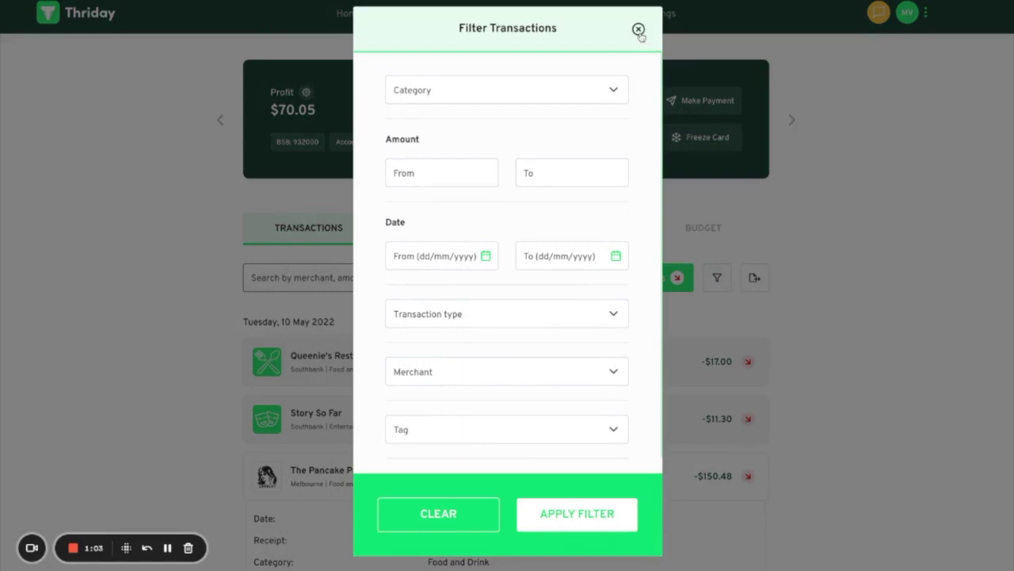
pyautogui.click(637, 29)
pyautogui.scroll(-1, 752, 182)
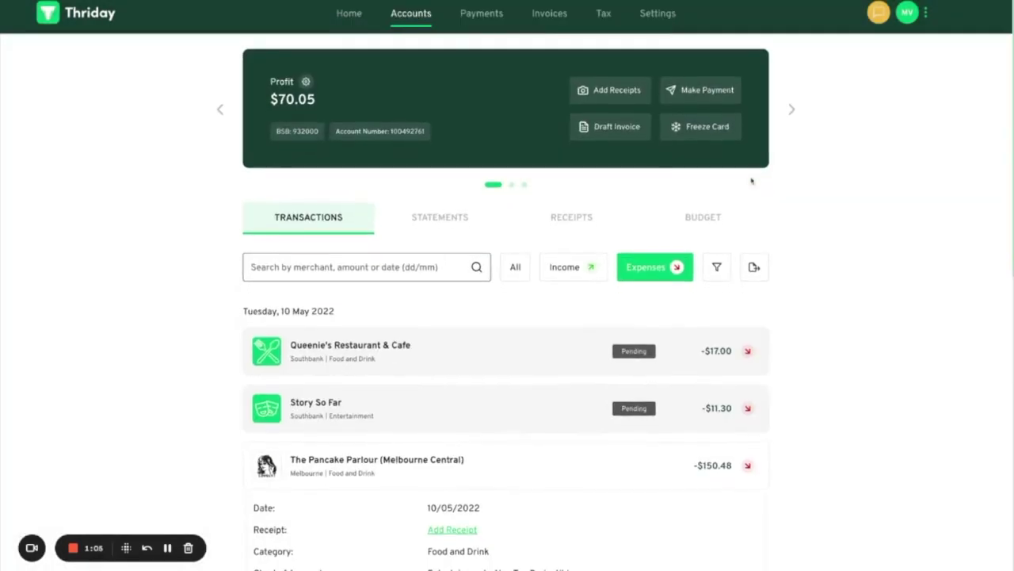
pyautogui.scroll(-1, 752, 190)
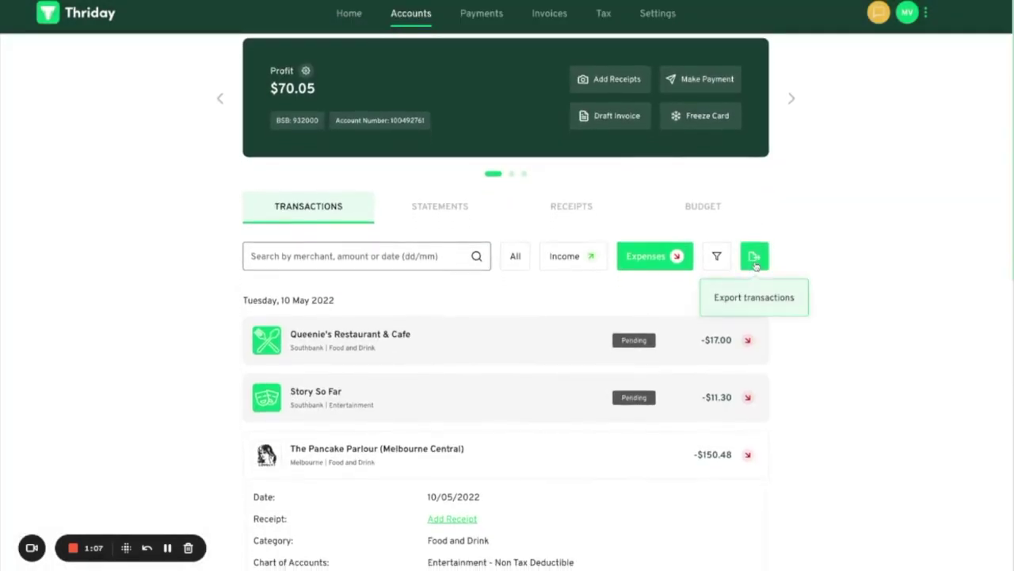
pyautogui.scroll(-1, 847, 239)
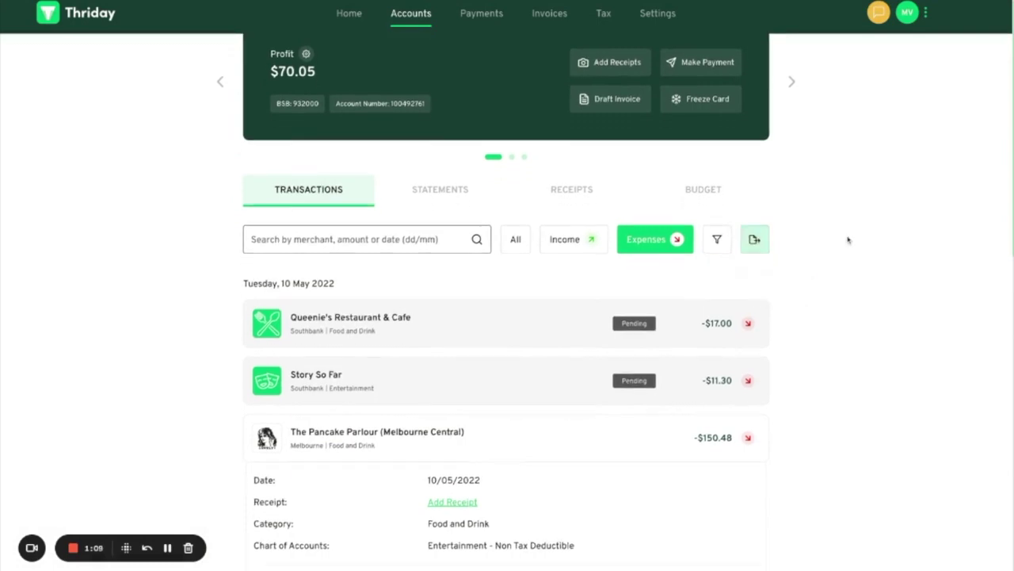
pyautogui.scroll(-3, 847, 239)
pyautogui.scroll(-3, 844, 241)
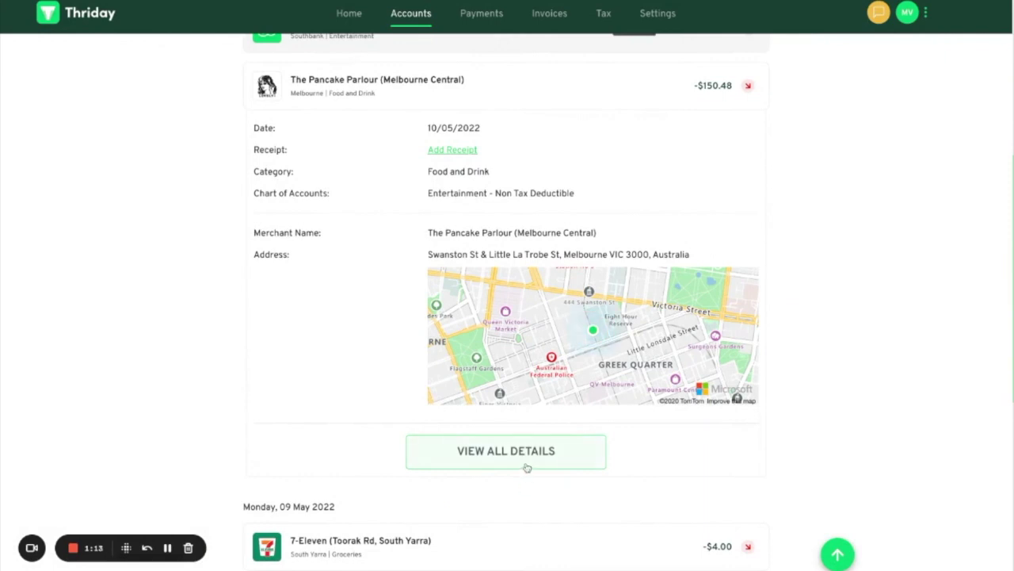
# Open the Pancake Parlour transaction's full details and browse the chart of accounts choices
pyautogui.click(528, 459)
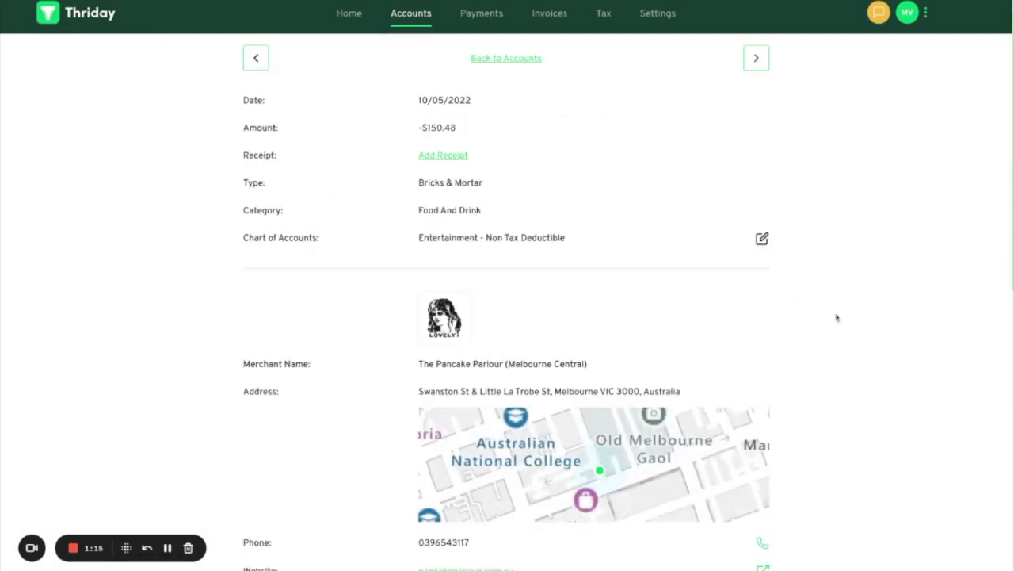
pyautogui.scroll(-1, 813, 317)
pyautogui.scroll(-1, 814, 317)
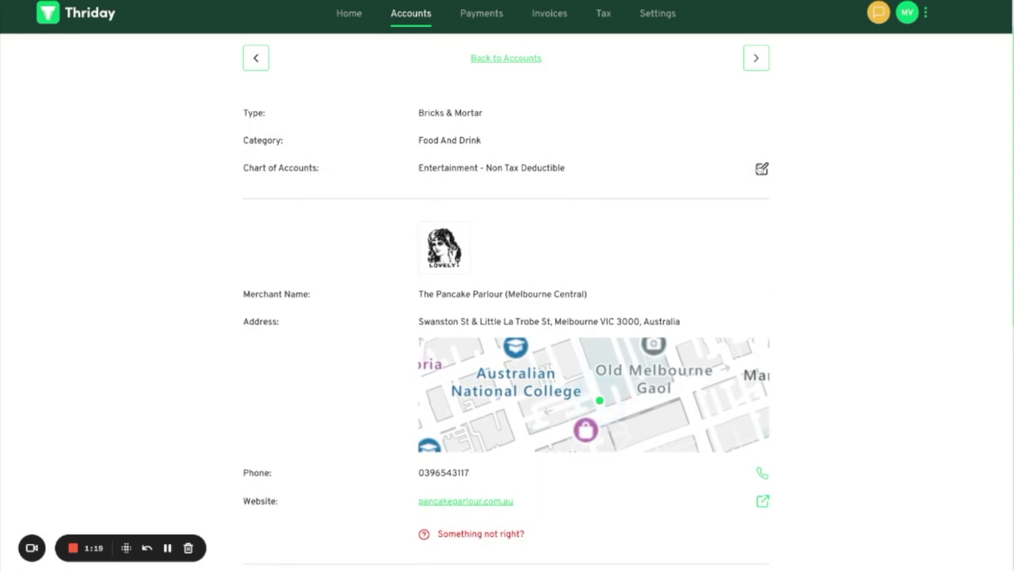
pyautogui.click(761, 168)
pyautogui.click(759, 175)
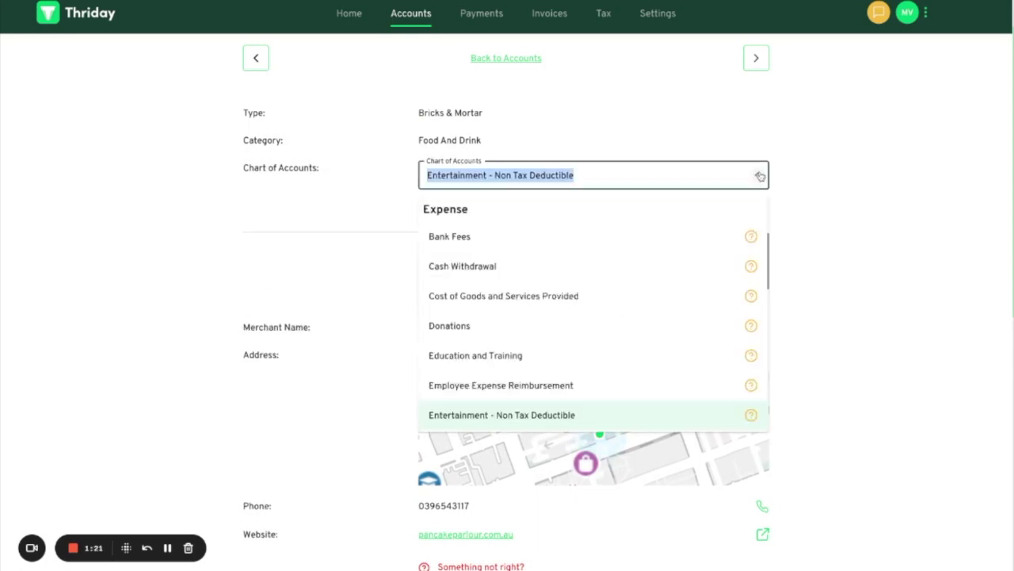
pyautogui.scroll(-2, 651, 269)
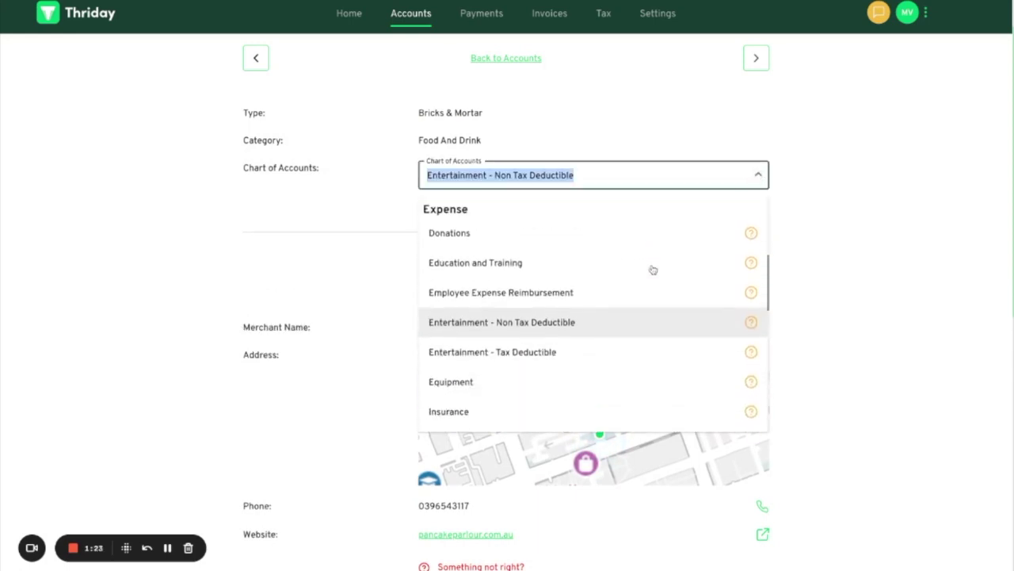
pyautogui.scroll(-2, 654, 270)
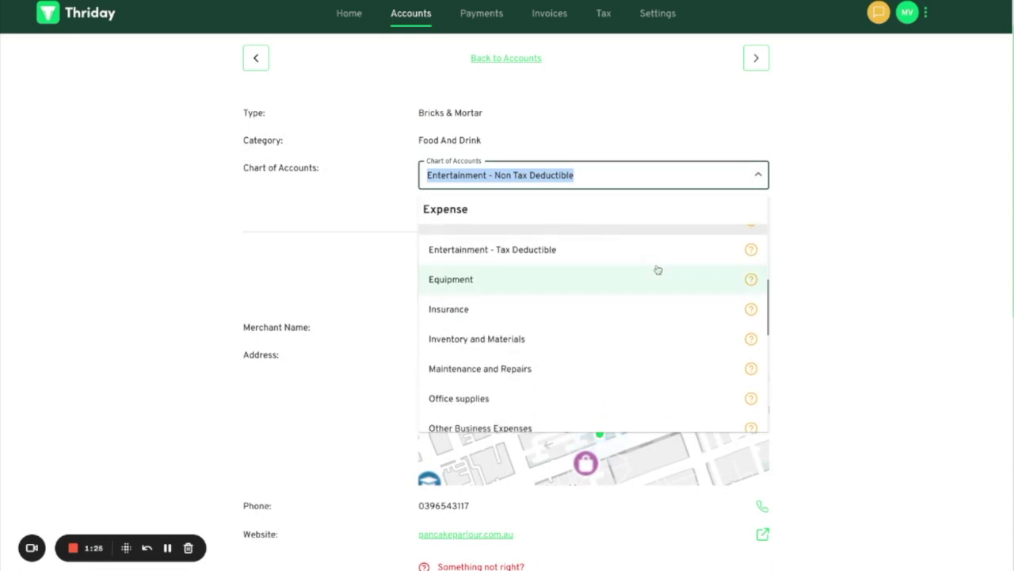
pyautogui.scroll(-1, 657, 269)
# Review the Insurance, Inventory and Maintenance descriptions, then confirm Entertainment - Non Tax Deductible
pyautogui.click(752, 252)
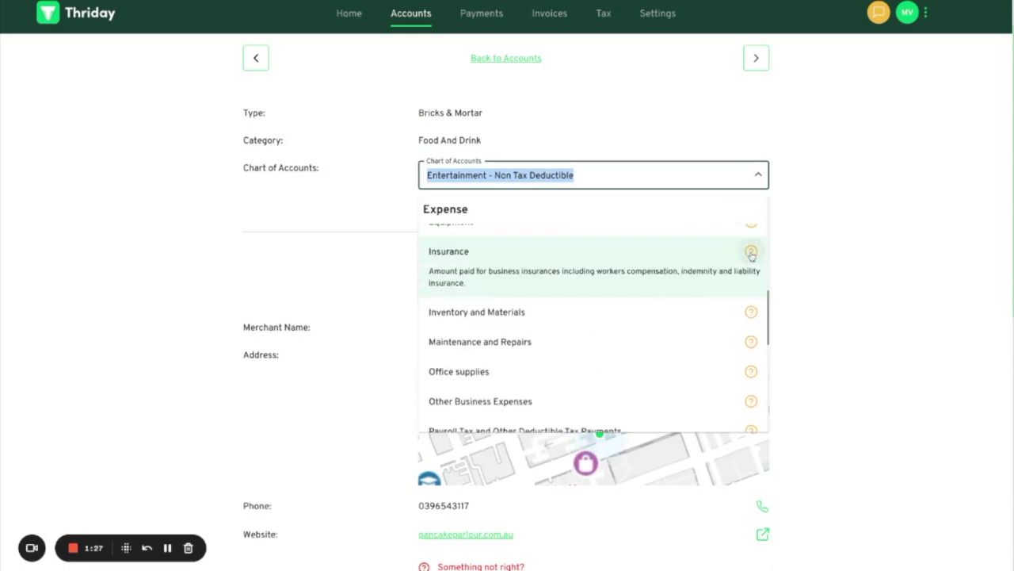
pyautogui.click(751, 314)
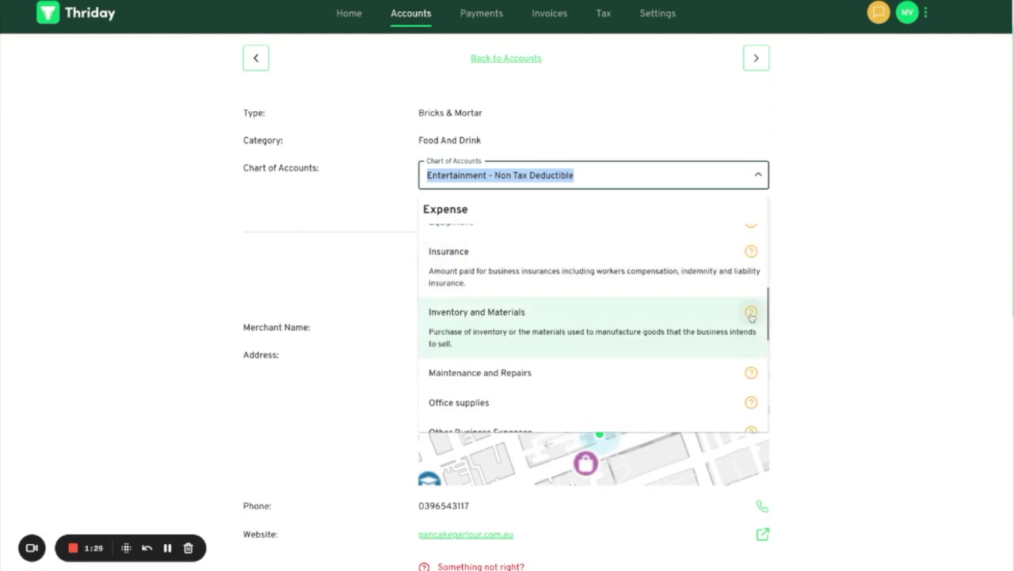
pyautogui.click(751, 374)
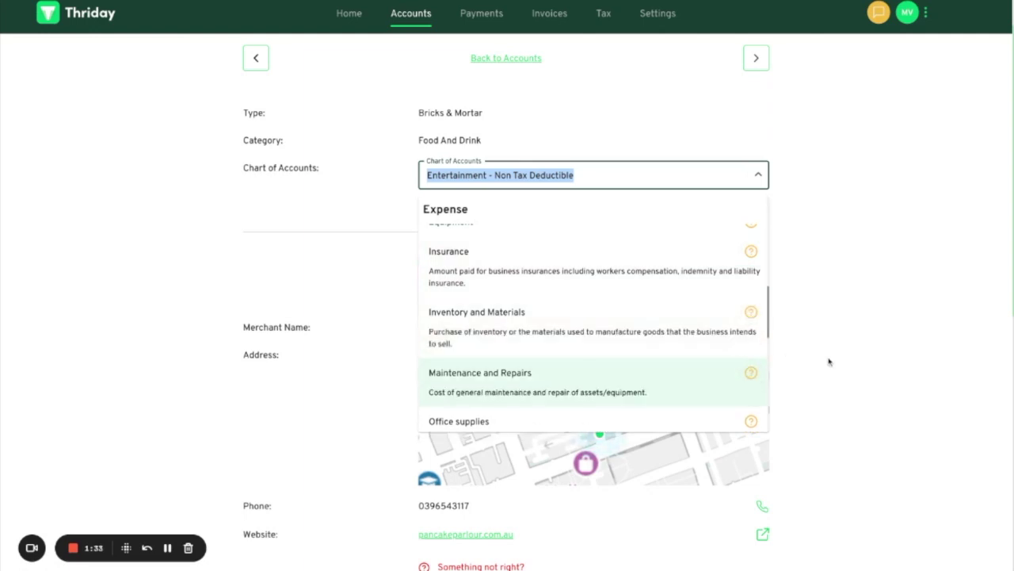
pyautogui.click(828, 361)
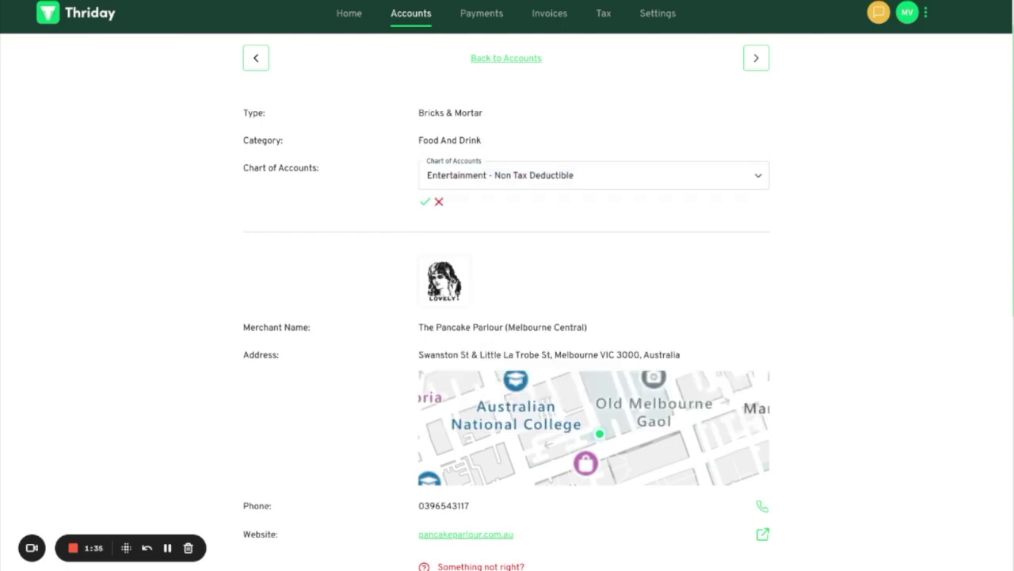
pyautogui.click(440, 202)
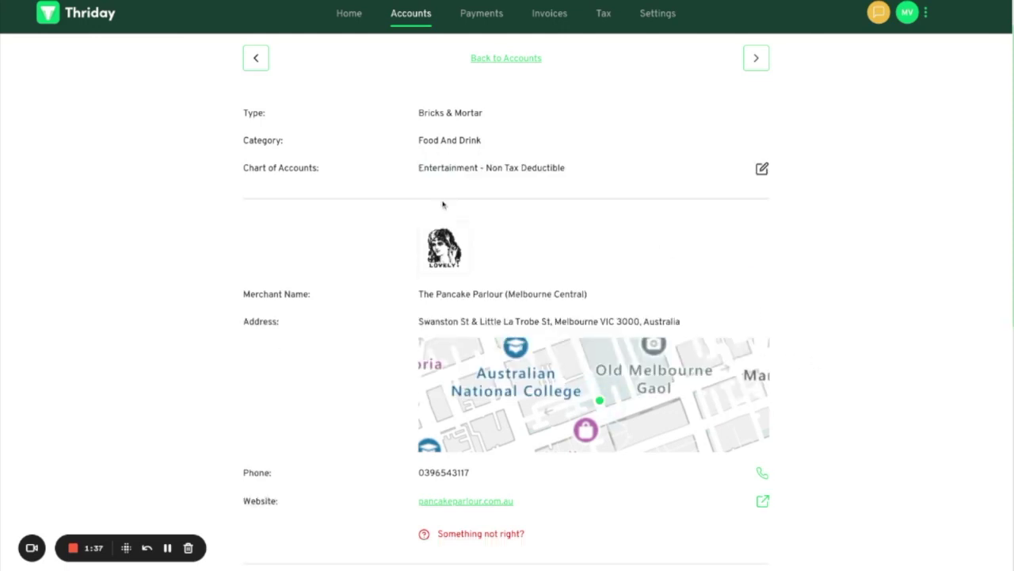
pyautogui.scroll(-2, 818, 315)
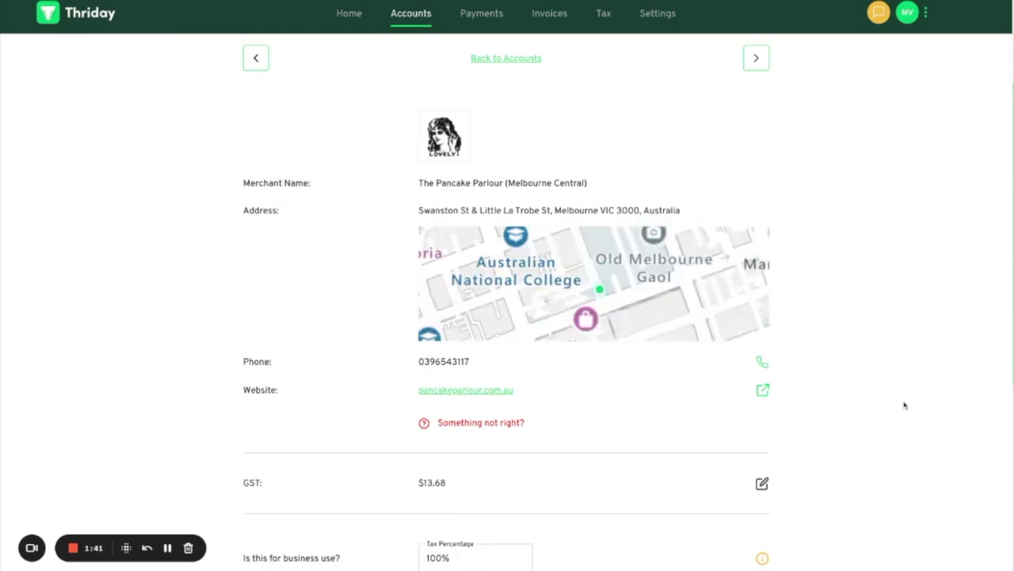
pyautogui.scroll(-2, 903, 406)
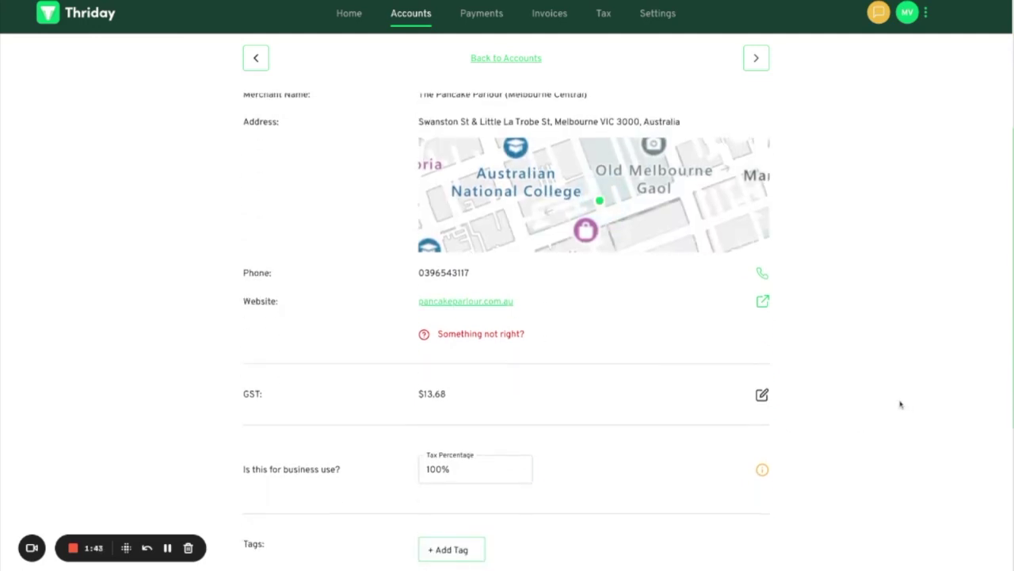
pyautogui.scroll(-1, 900, 404)
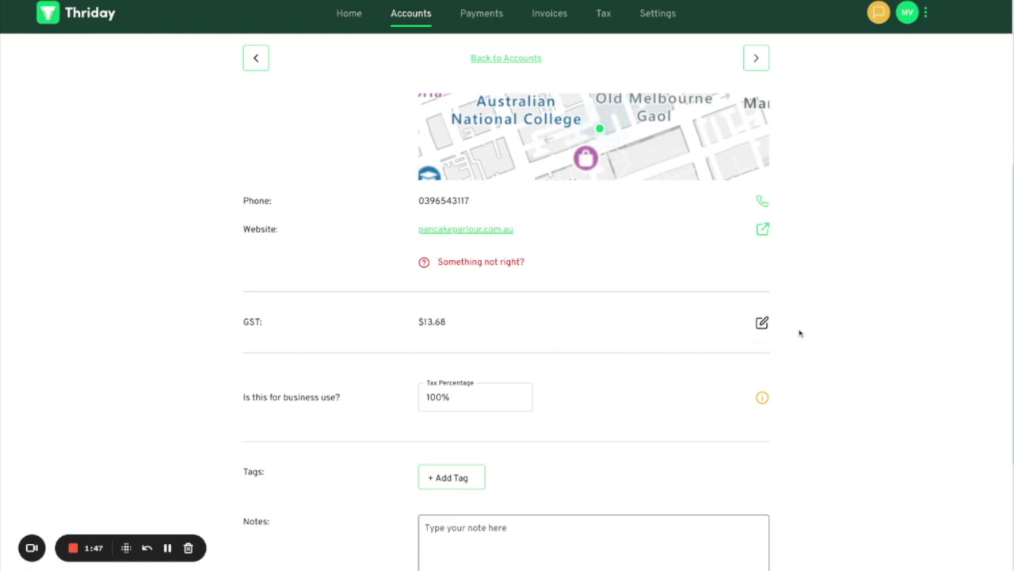
pyautogui.scroll(-3, 804, 345)
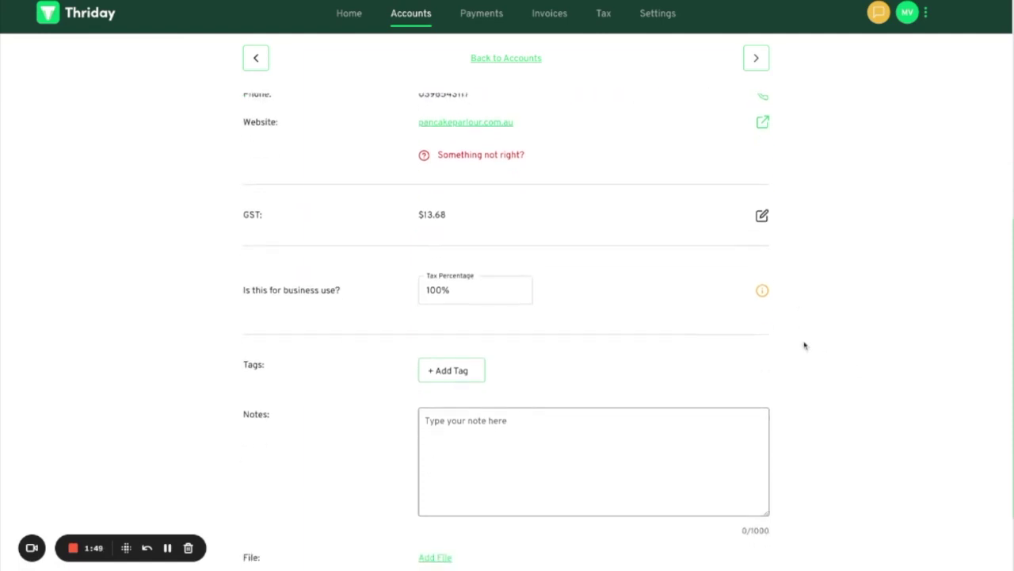
pyautogui.scroll(-1, 805, 344)
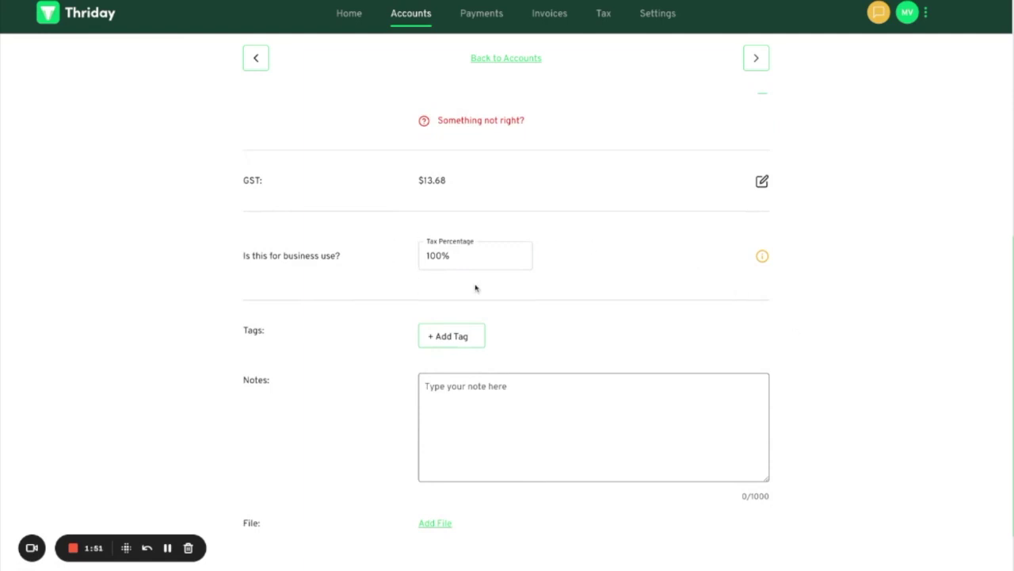
pyautogui.moveTo(762, 291)
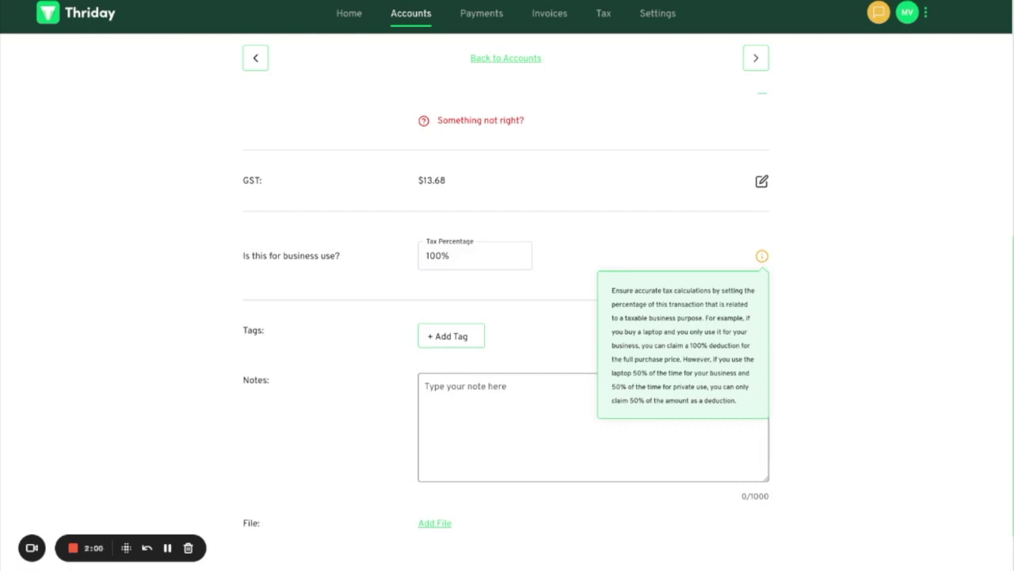
pyautogui.scroll(2, 799, 351)
pyautogui.scroll(-2, 800, 352)
pyautogui.scroll(-2, 800, 356)
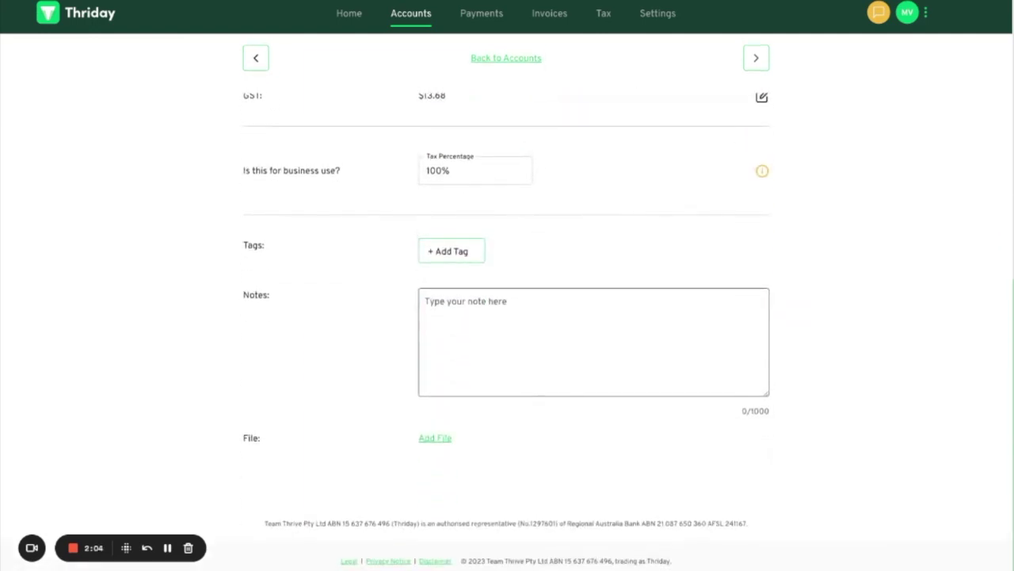
# Attach a new 'Team Lunch' tag to the Pancake Parlour transaction
pyautogui.click(458, 254)
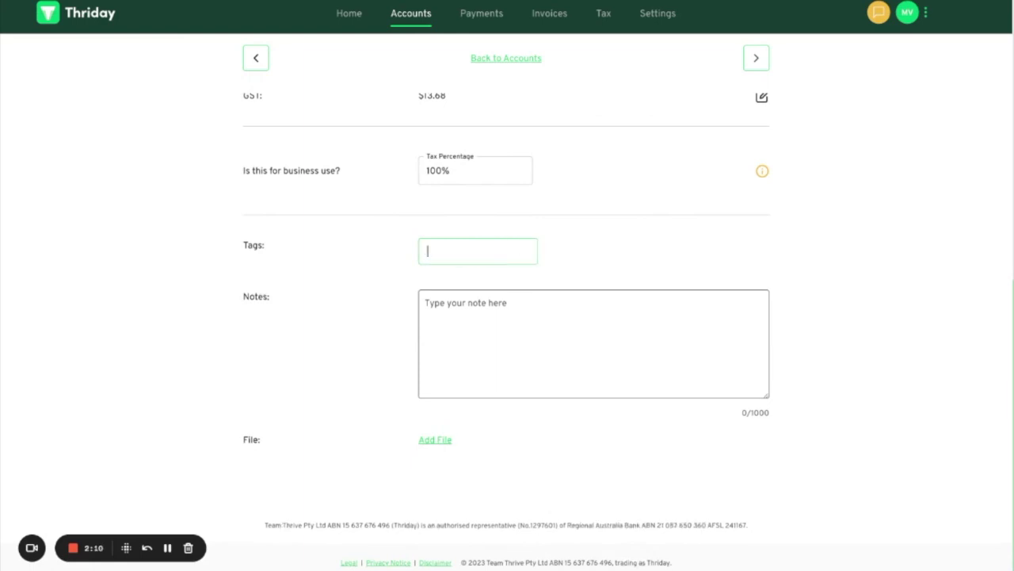
pyautogui.write('Team ')
pyautogui.write('Lunch')
pyautogui.press('Return')
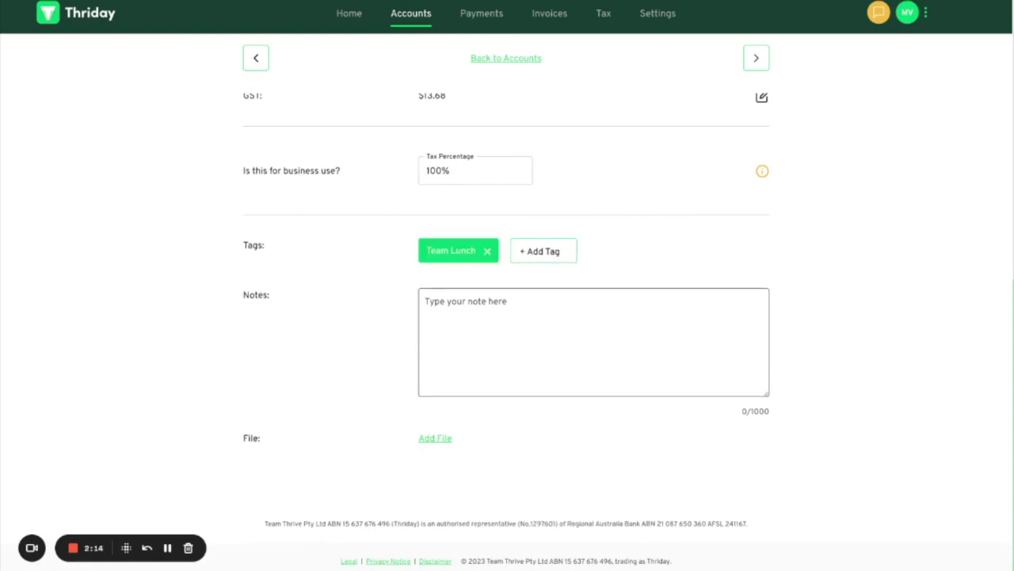
# Preview the next 7-Eleven transaction, return to Pancake Parlour, then go back to Accounts
pyautogui.scroll(3, 603, 259)
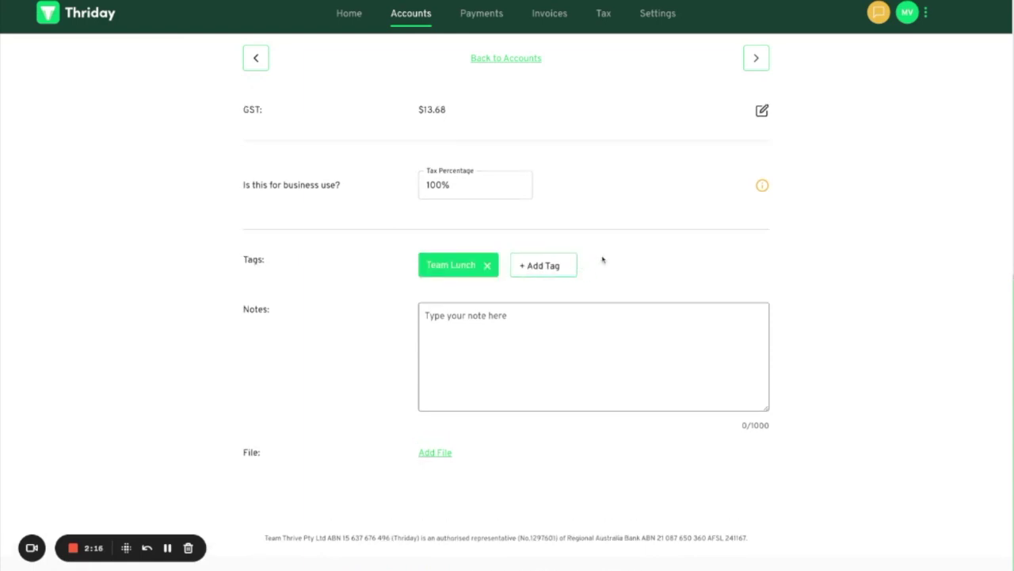
pyautogui.scroll(3, 508, 317)
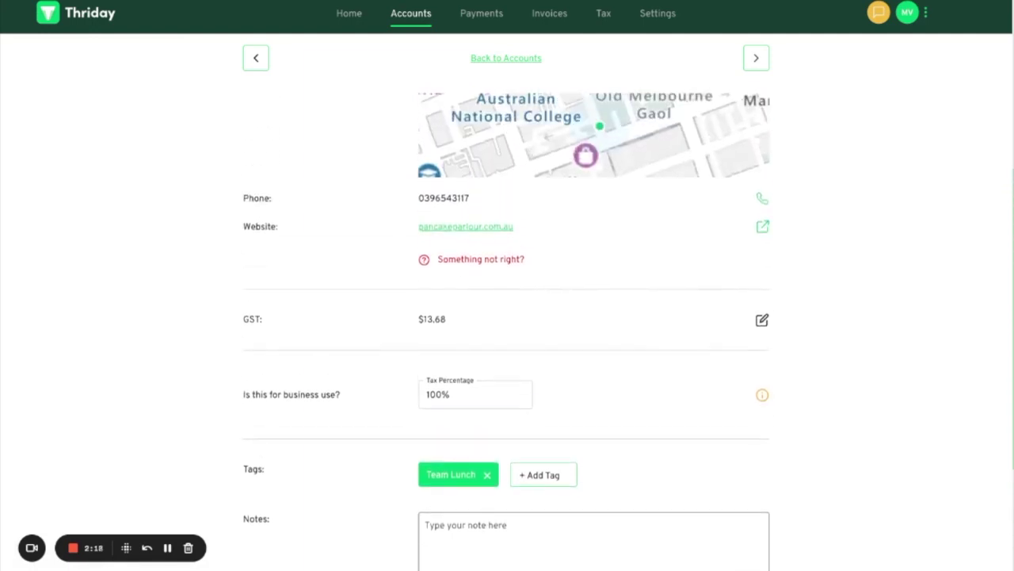
pyautogui.scroll(5, 507, 317)
pyautogui.scroll(3, 507, 317)
pyautogui.scroll(1, 507, 317)
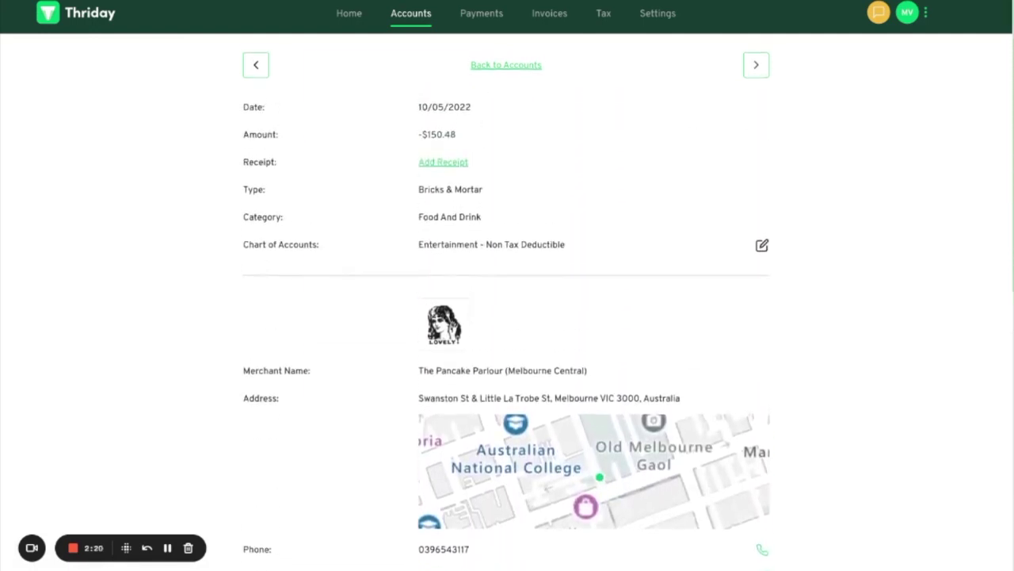
pyautogui.click(757, 59)
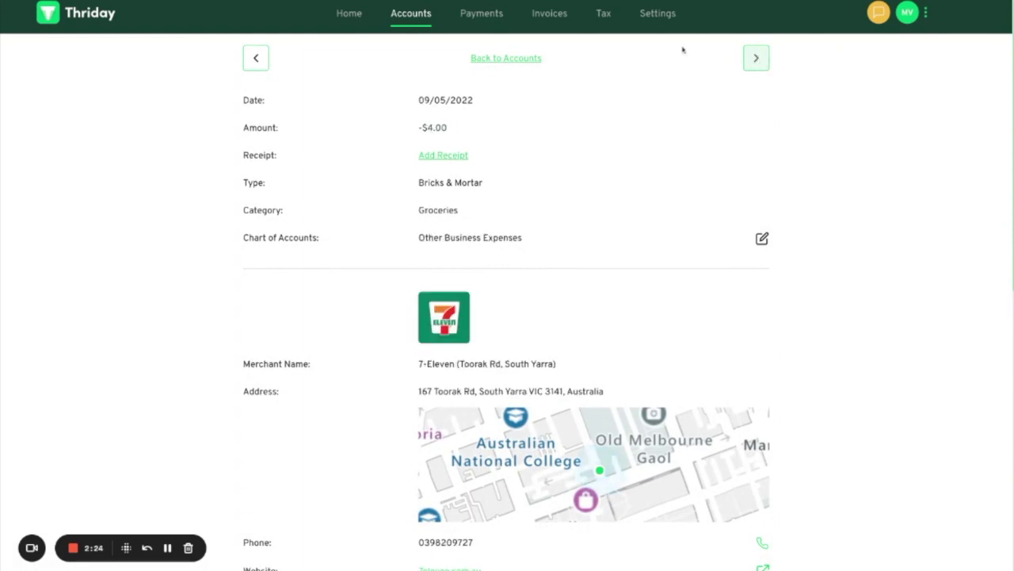
pyautogui.click(255, 58)
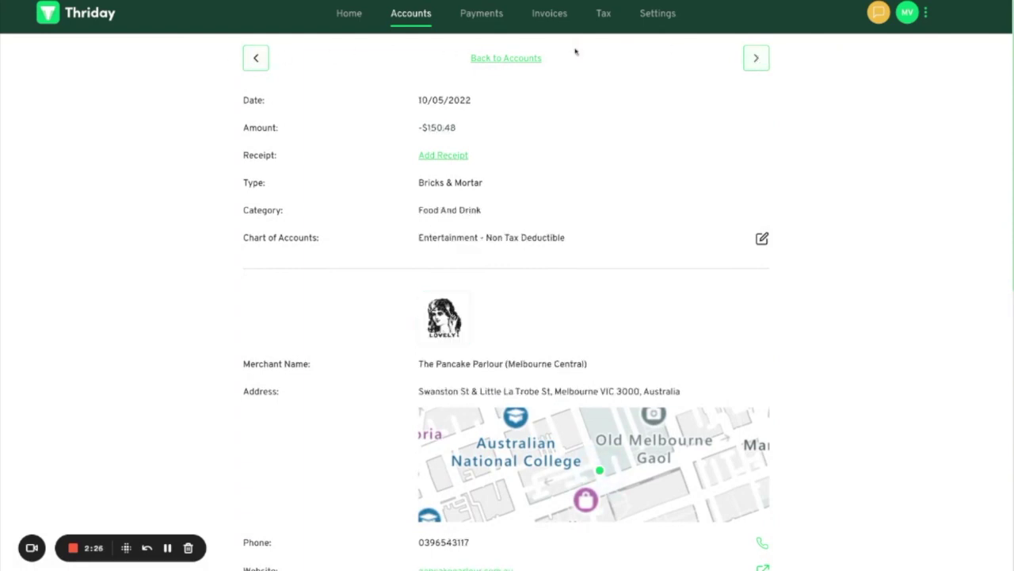
pyautogui.click(527, 59)
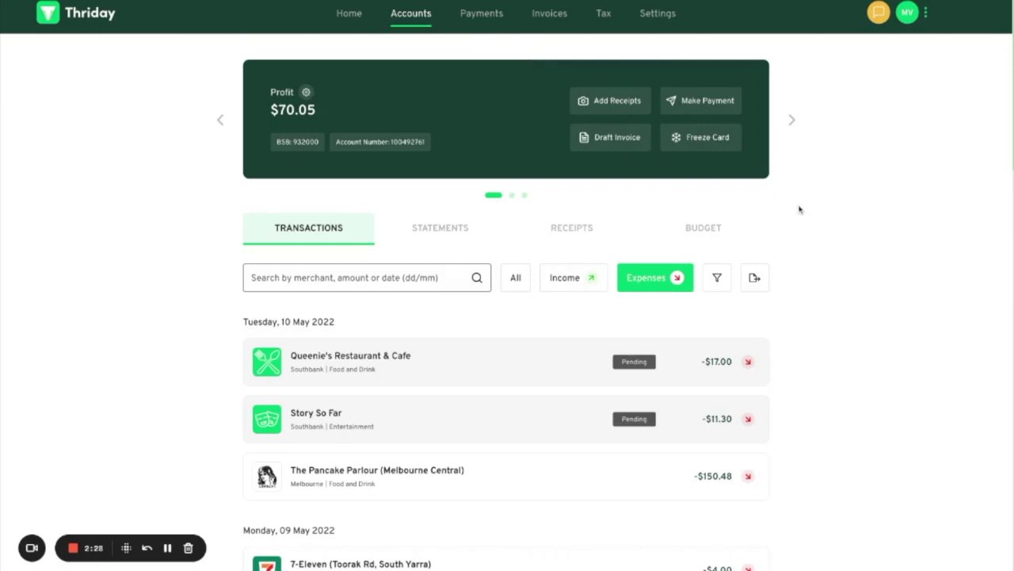
# Switch the filter to All, open Statements, and preview then close the January 2023 statement
pyautogui.click(658, 277)
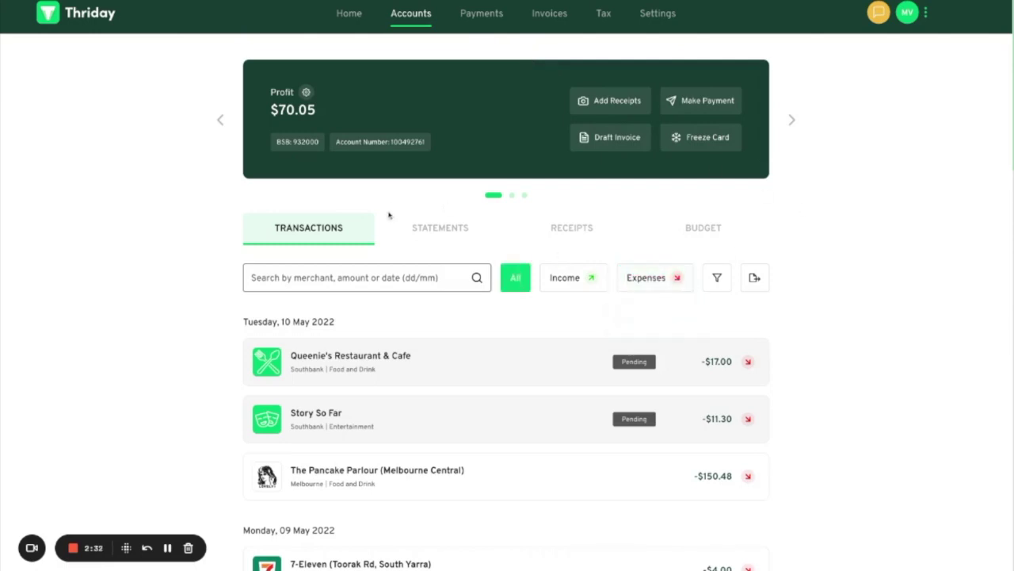
pyautogui.click(436, 230)
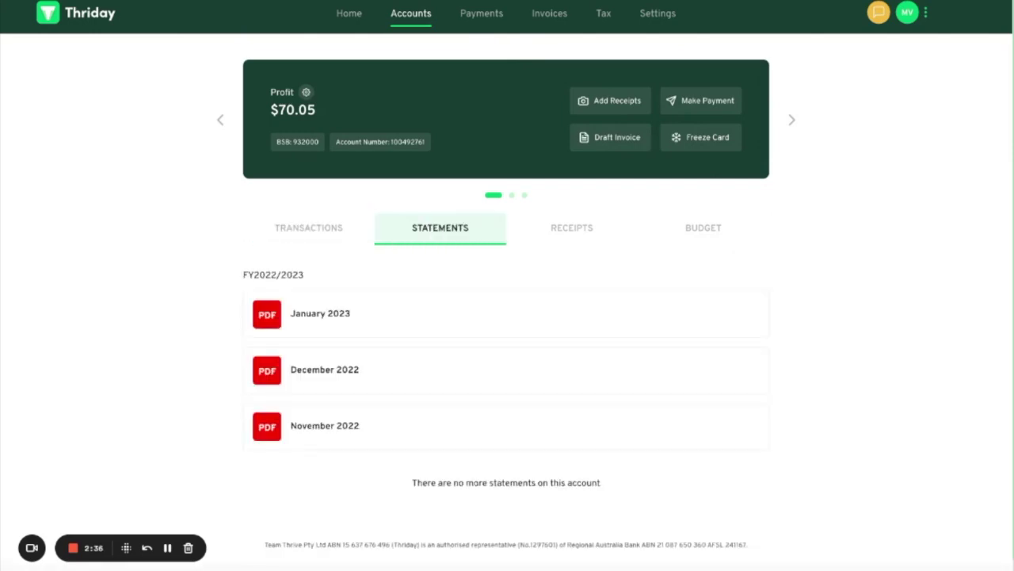
pyautogui.click(480, 314)
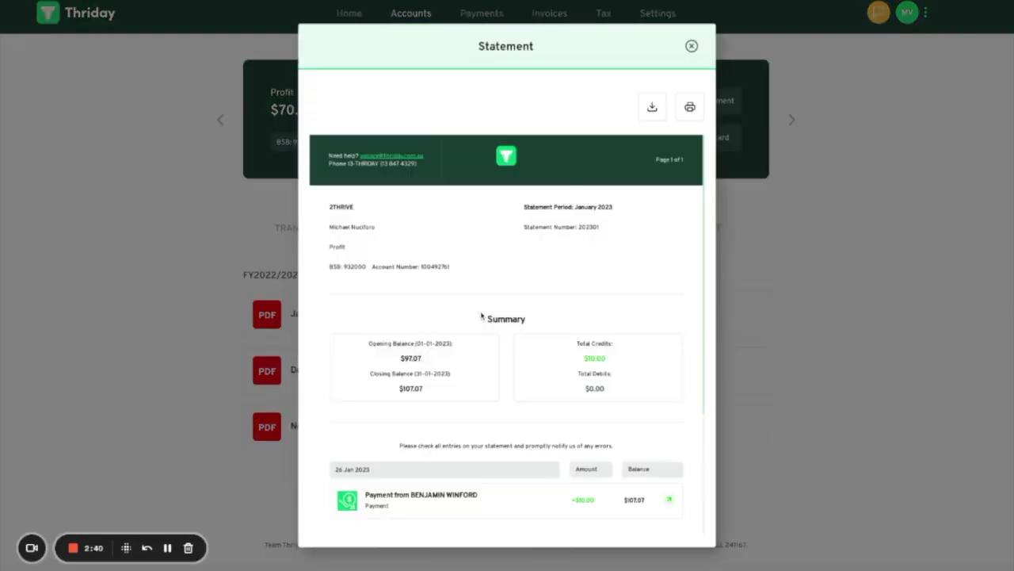
pyautogui.scroll(-3, 480, 317)
pyautogui.scroll(2, 480, 317)
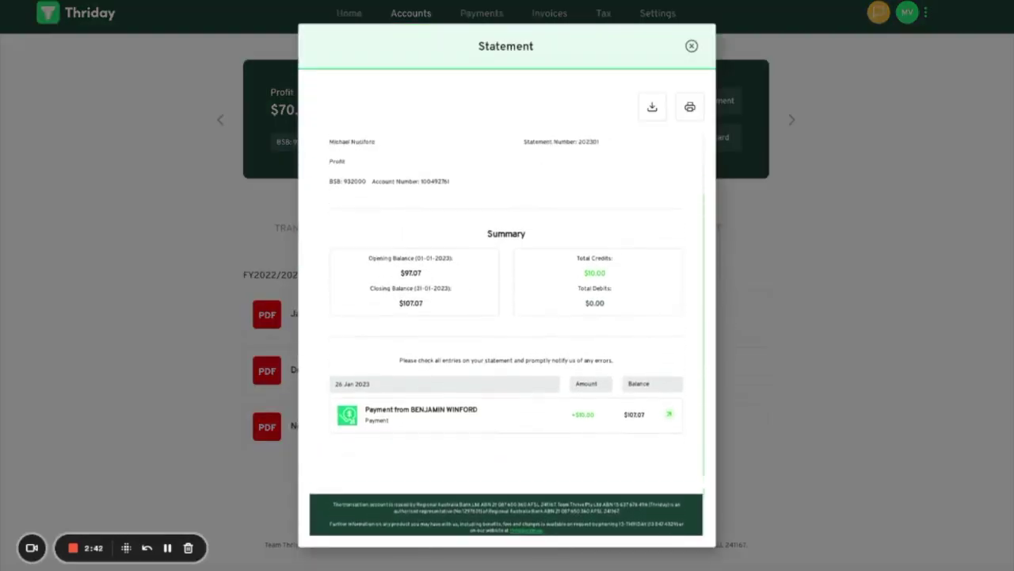
pyautogui.scroll(2, 480, 317)
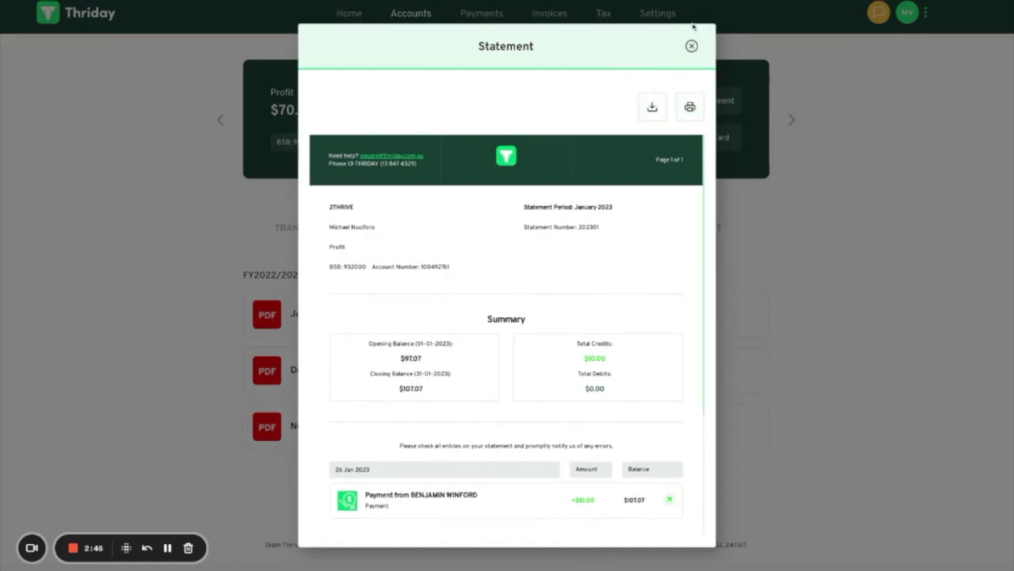
pyautogui.click(691, 46)
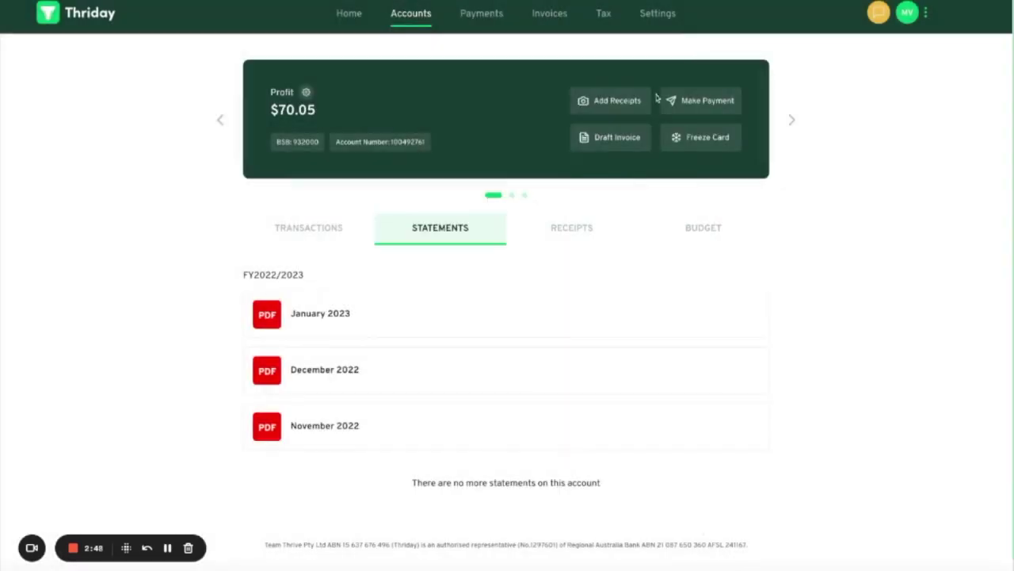
# Open Receipts, step through the Tax and Super accounts, then return to Profit's two receipts
pyautogui.click(571, 228)
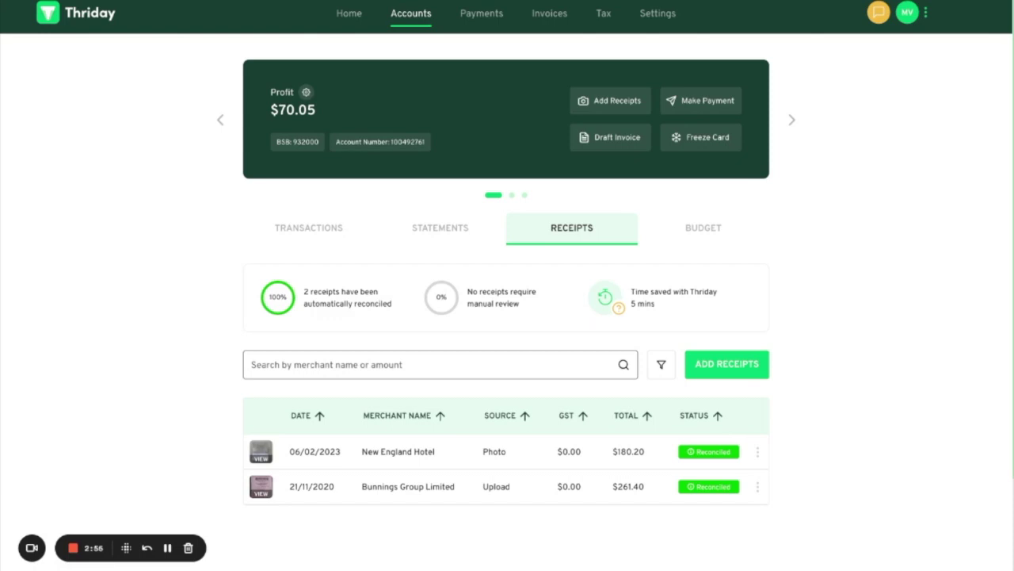
pyautogui.click(792, 121)
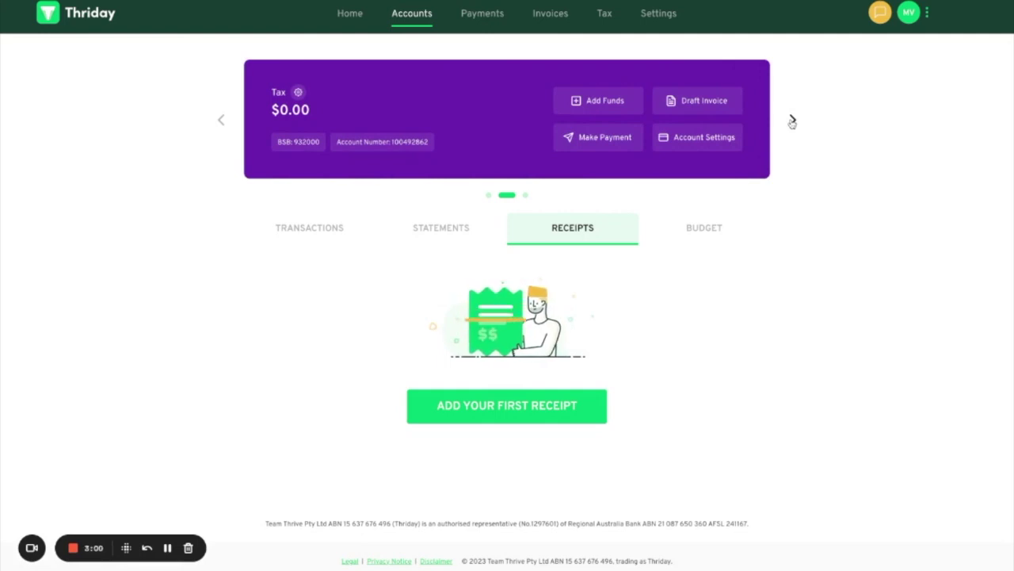
pyautogui.click(792, 121)
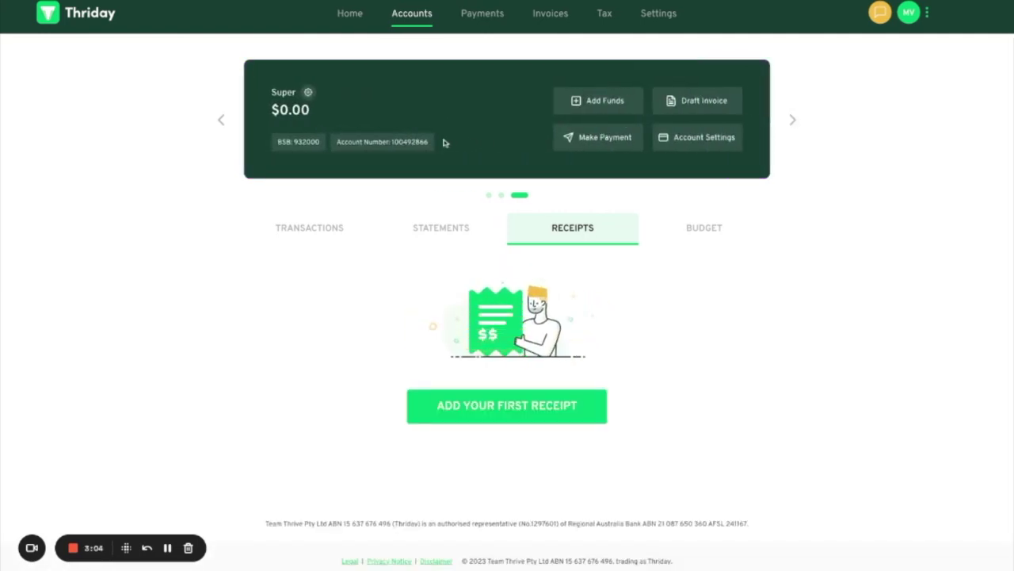
pyautogui.click(489, 197)
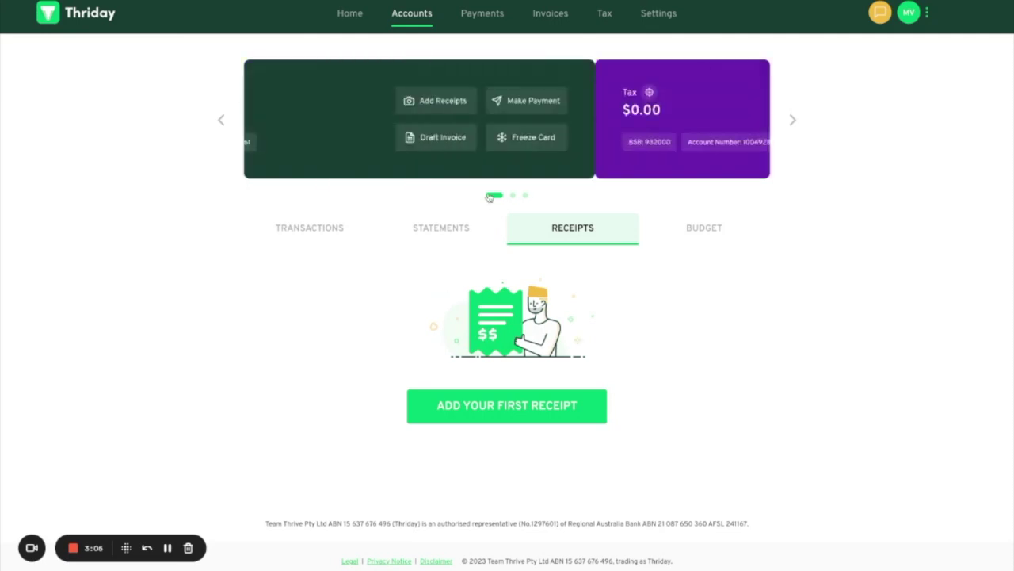